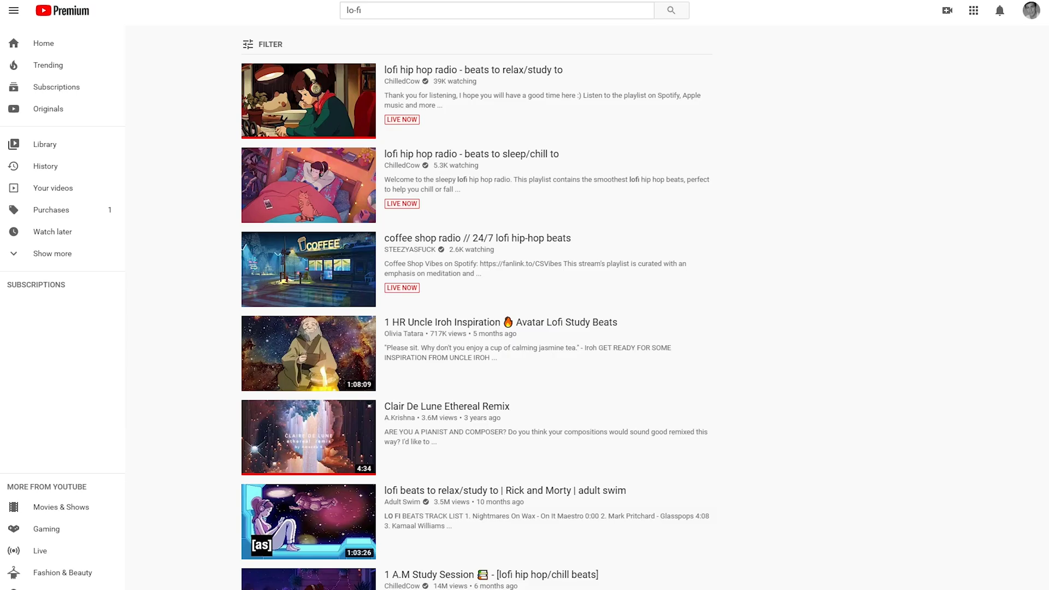
Step: Scroll the obsproject.com home page down to the Features section
scroll(476, 300, down, 3)
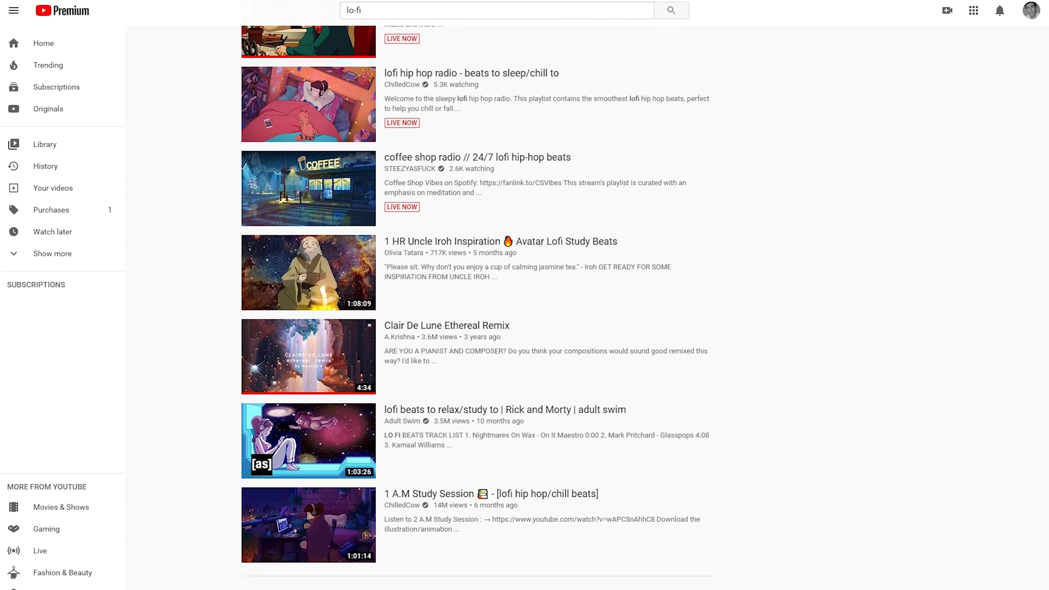
scroll(475, 300, down, 5)
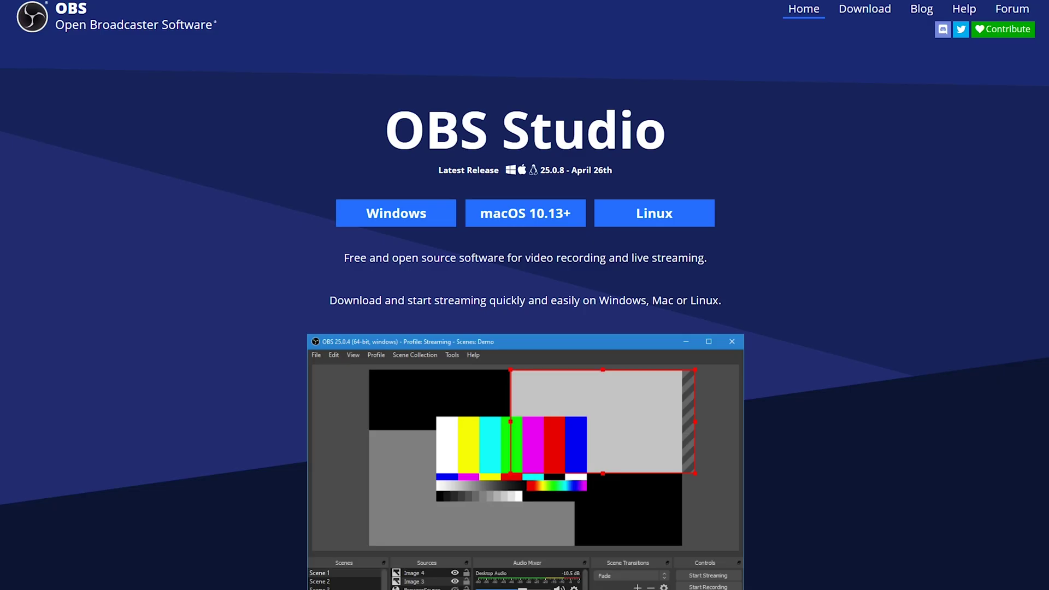
scroll(524, 295, down, 2)
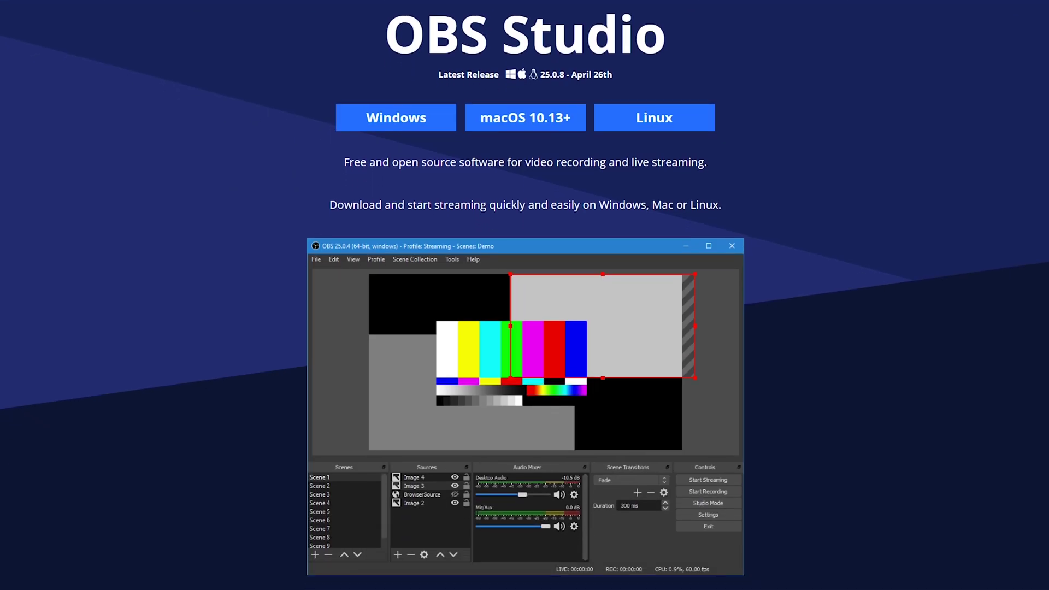
scroll(524, 295, down, 3)
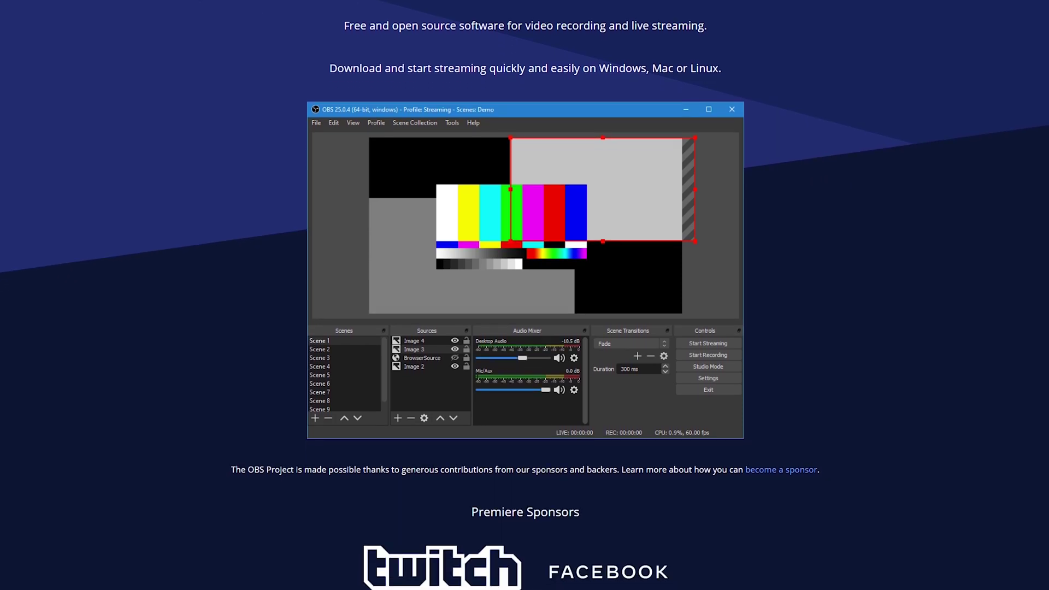
scroll(524, 295, down, 1)
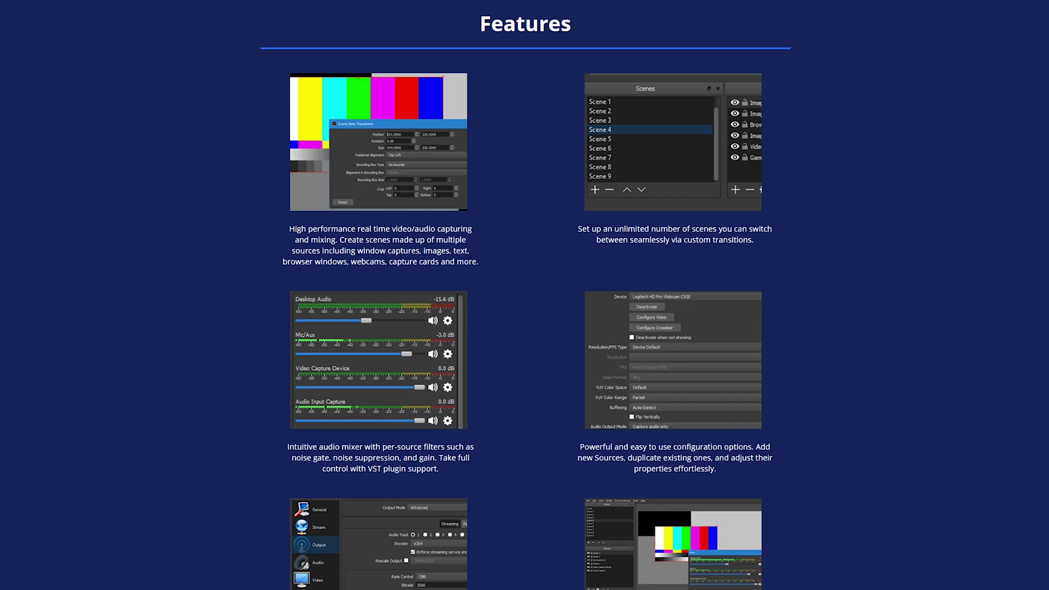
scroll(525, 295, down, 2)
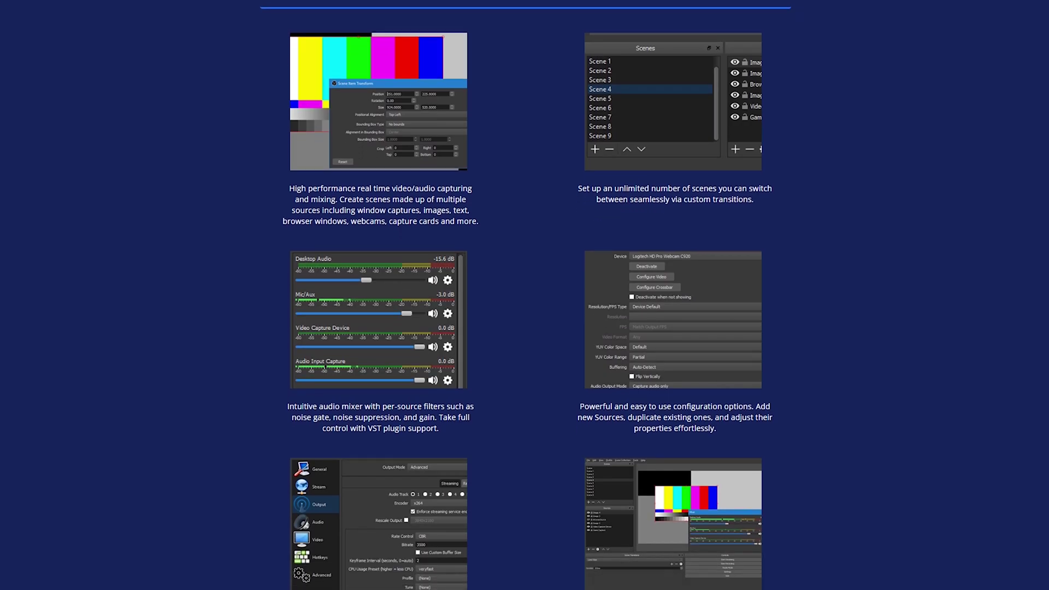
scroll(525, 295, down, 3)
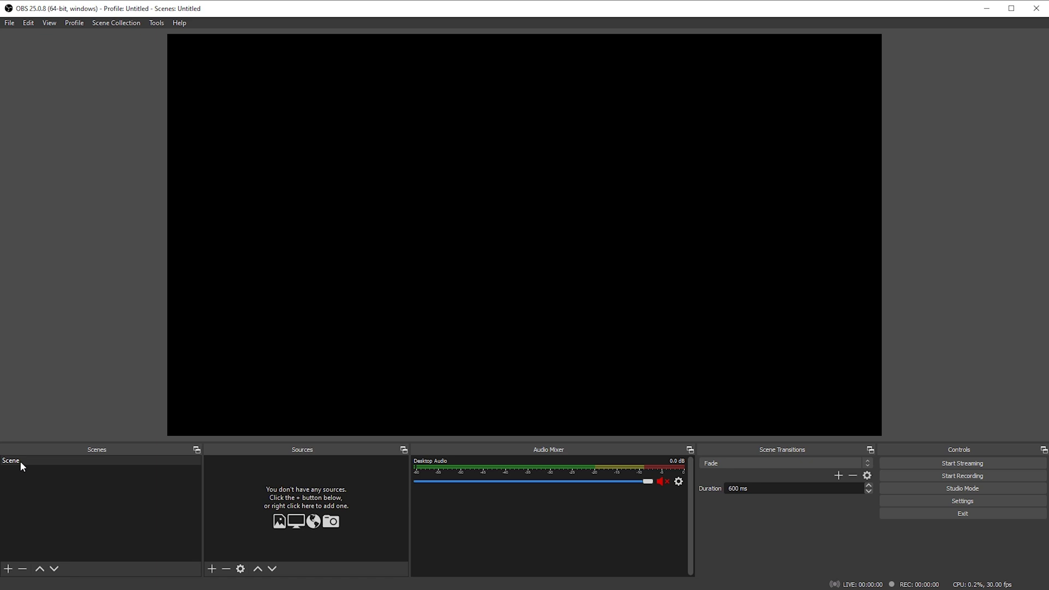
Step: Add a Media Source to the scene, keeping its default name
click(212, 568)
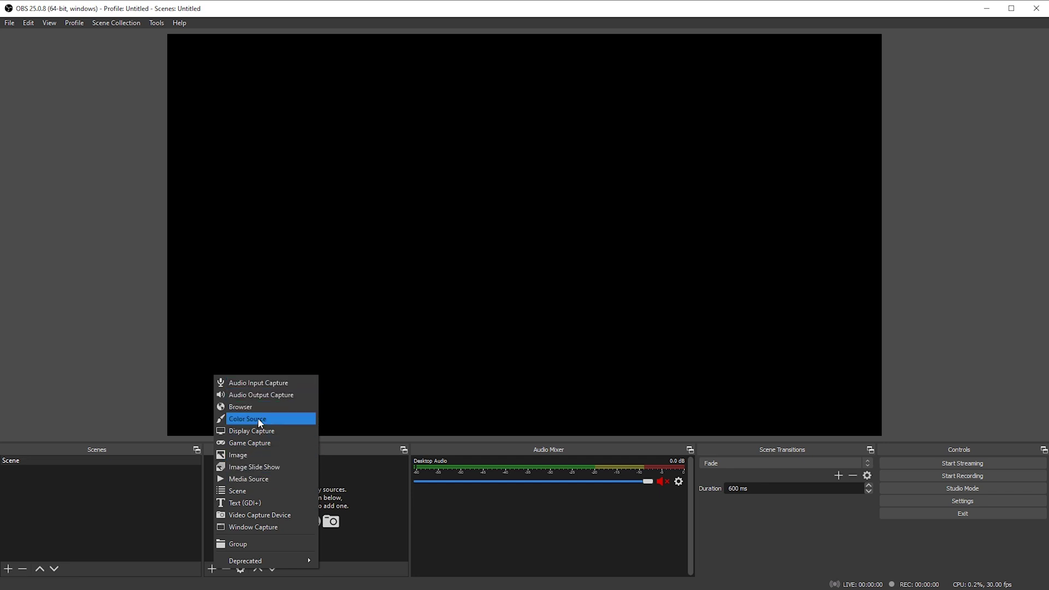
click(244, 479)
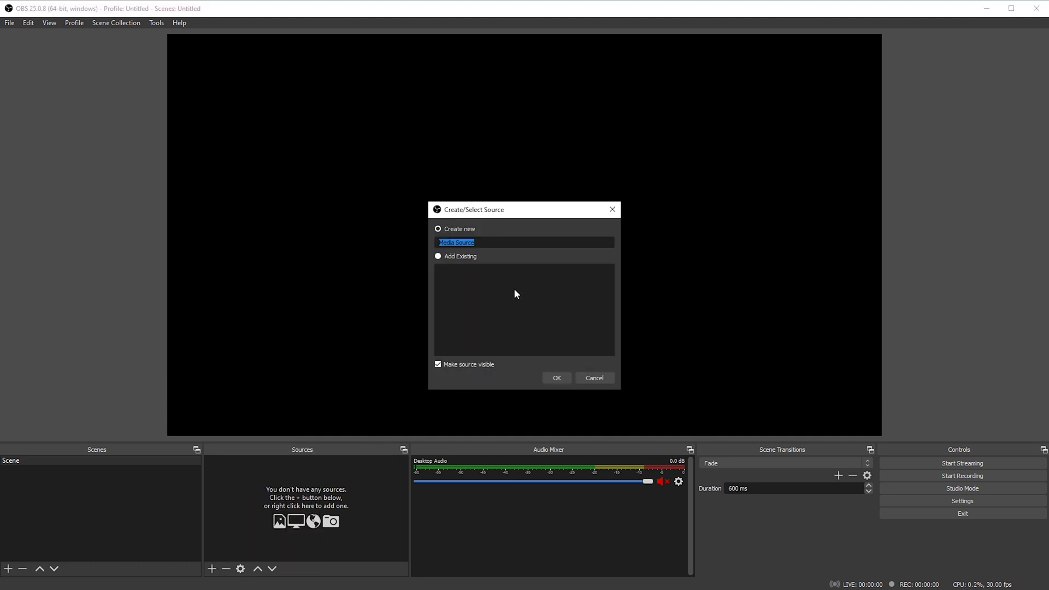
click(557, 379)
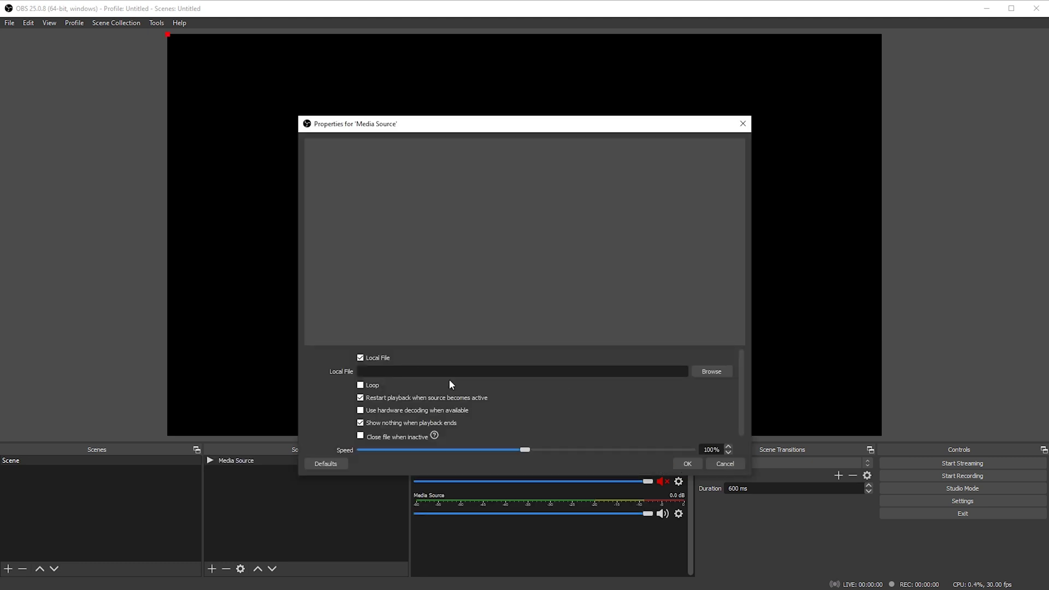
Step: Load Podcast Loop.mov into the Media Source with looping on and confirm
click(702, 375)
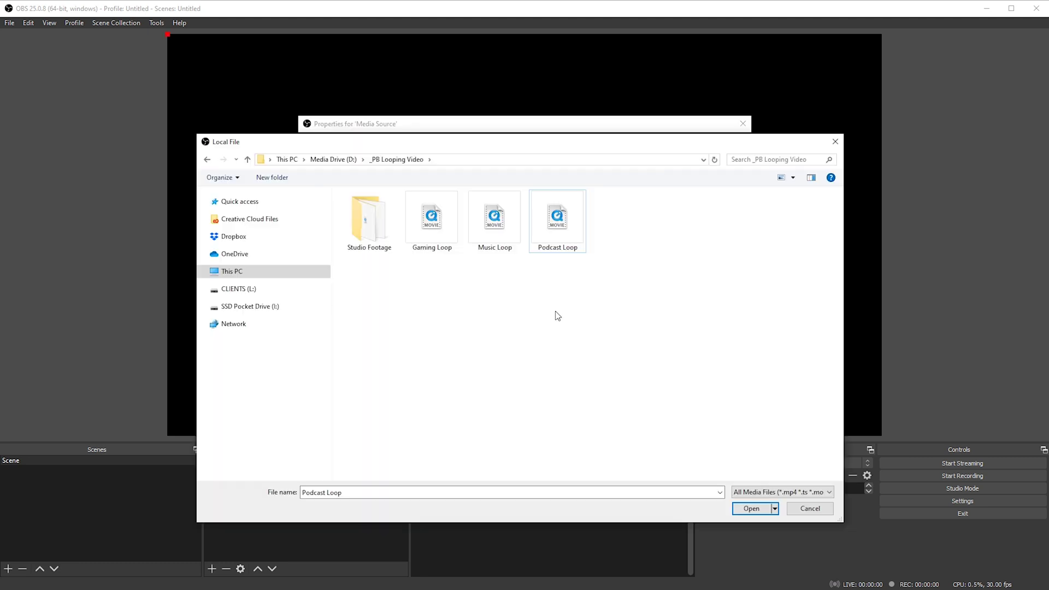
click(578, 225)
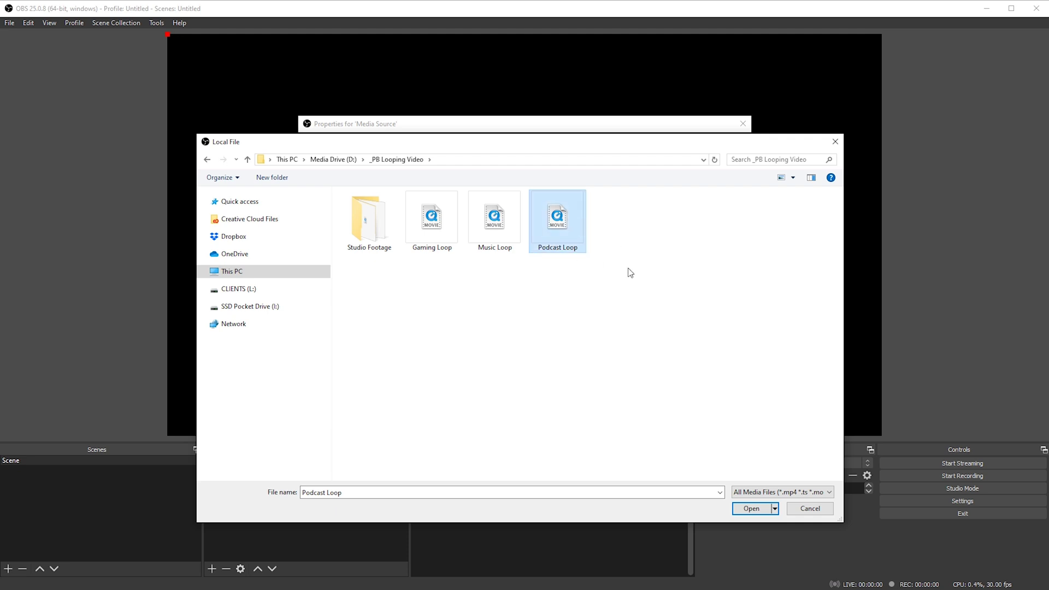
click(749, 511)
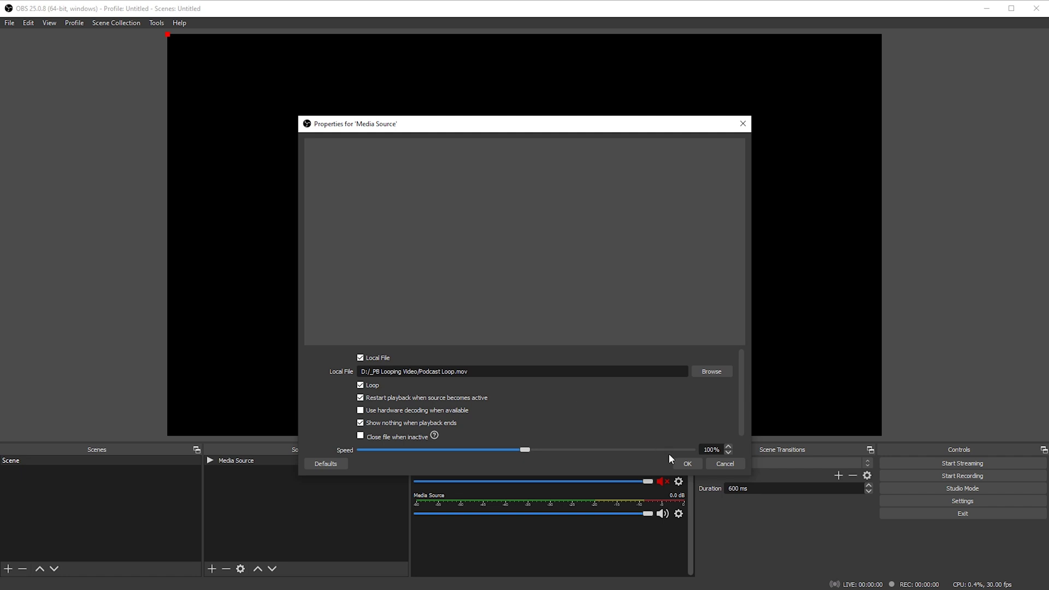
click(683, 464)
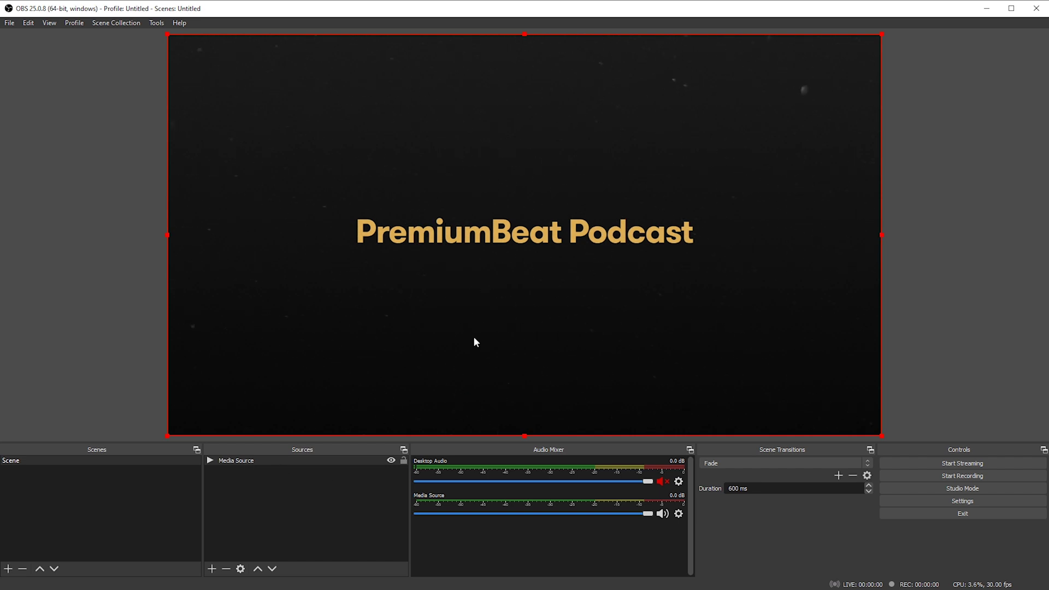
click(211, 568)
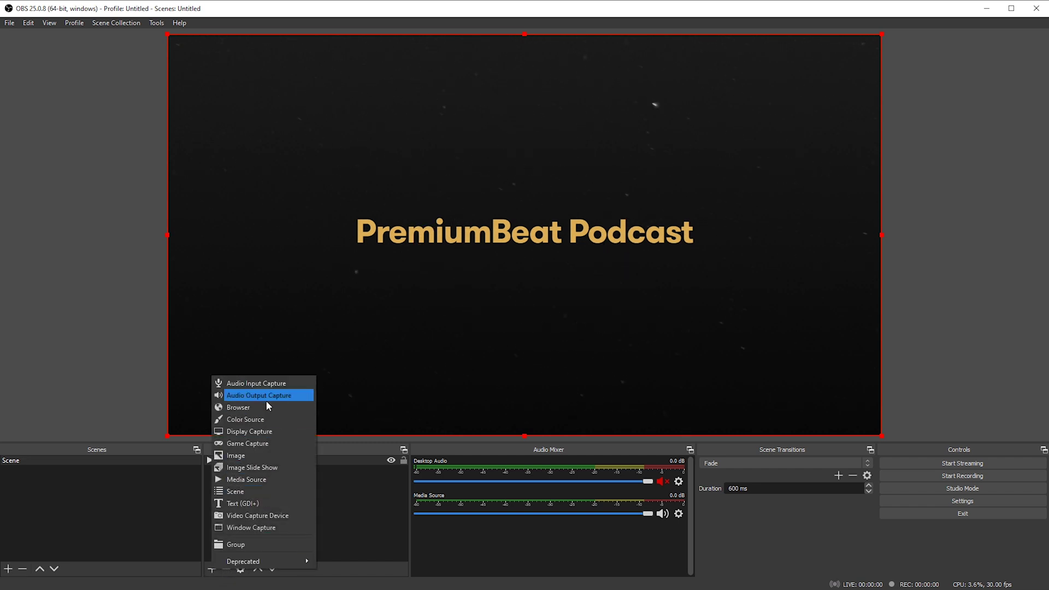
click(365, 507)
click(366, 506)
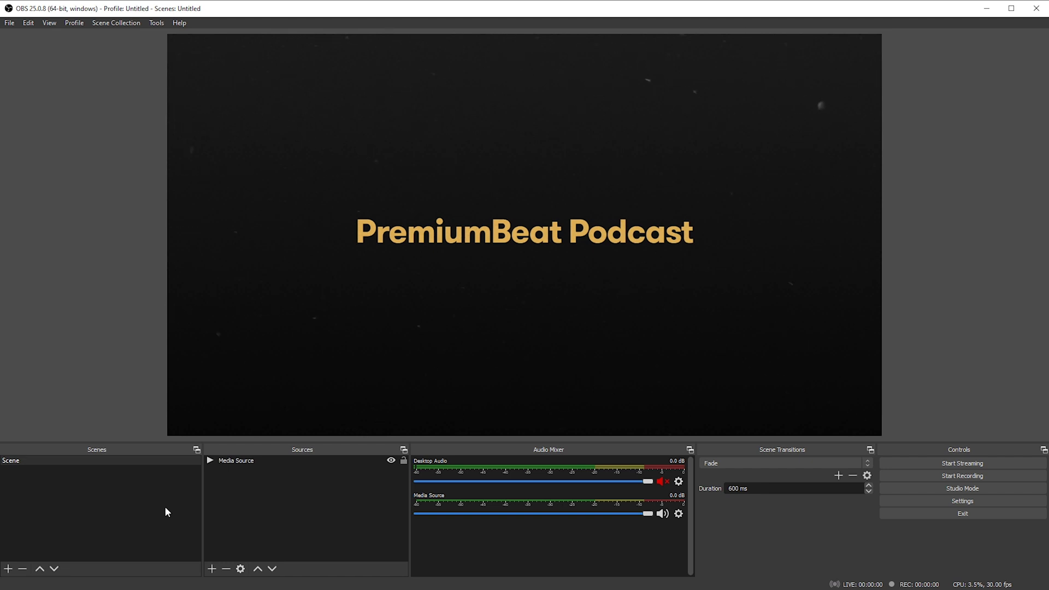
Step: Add a second scene with the default name 'Scene 2'
click(8, 569)
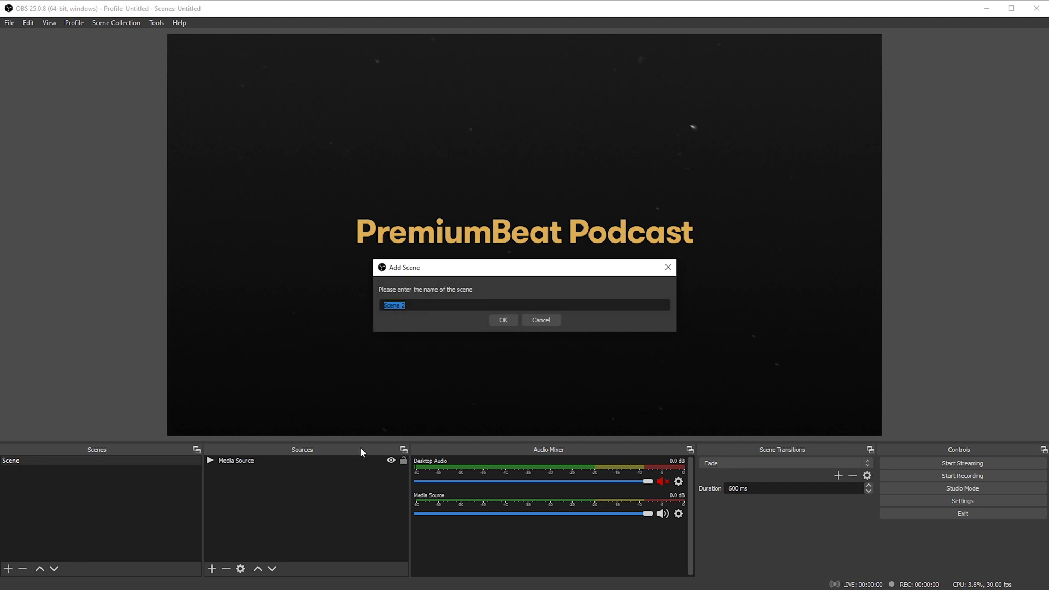
click(502, 323)
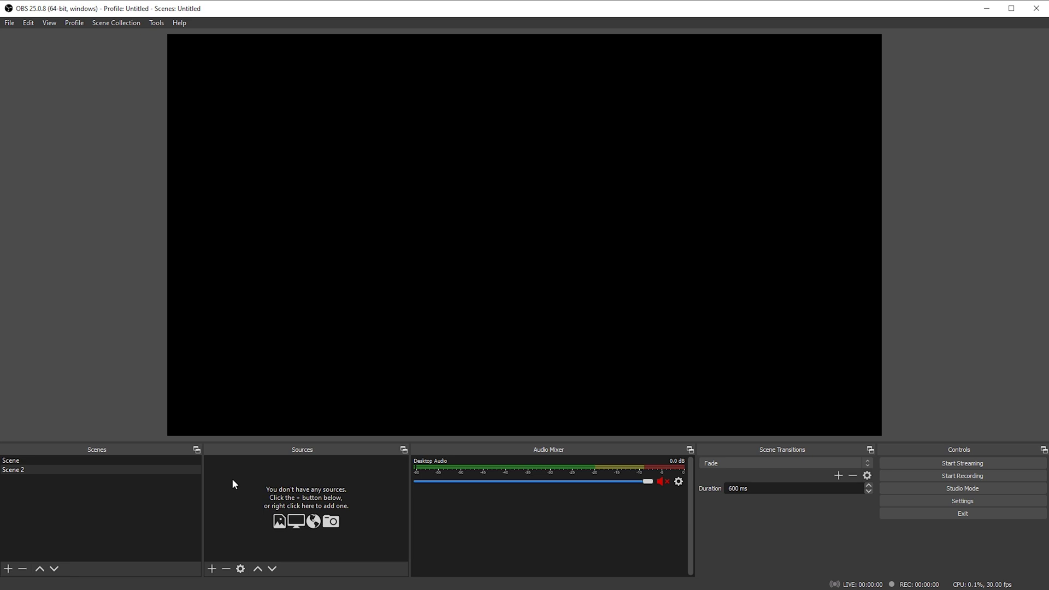
Step: Add a Window Capture of the AfterFX.exe window to Scene 2, stretched across the canvas
click(212, 569)
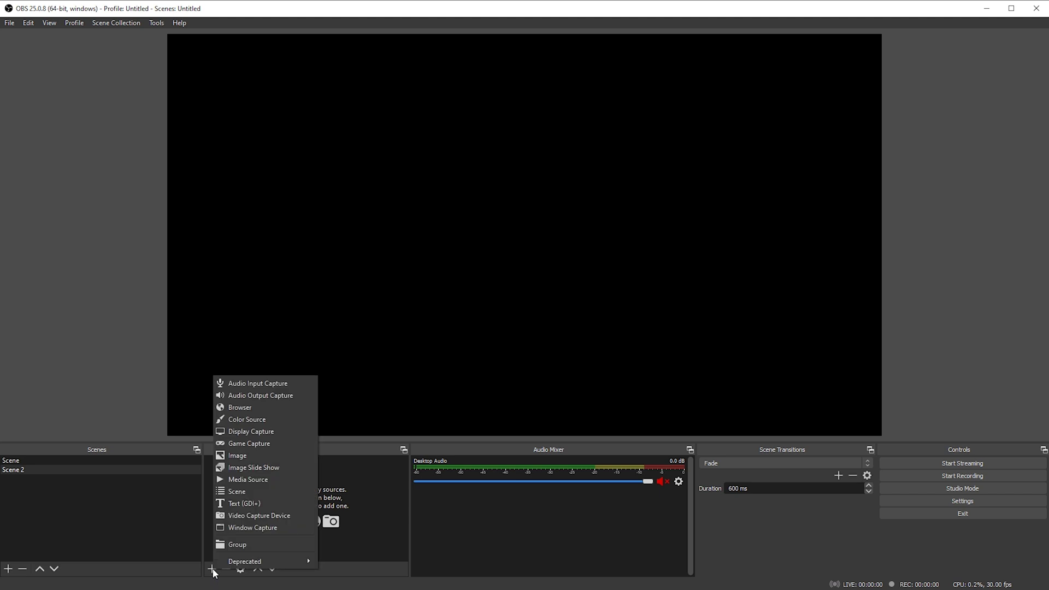
click(257, 527)
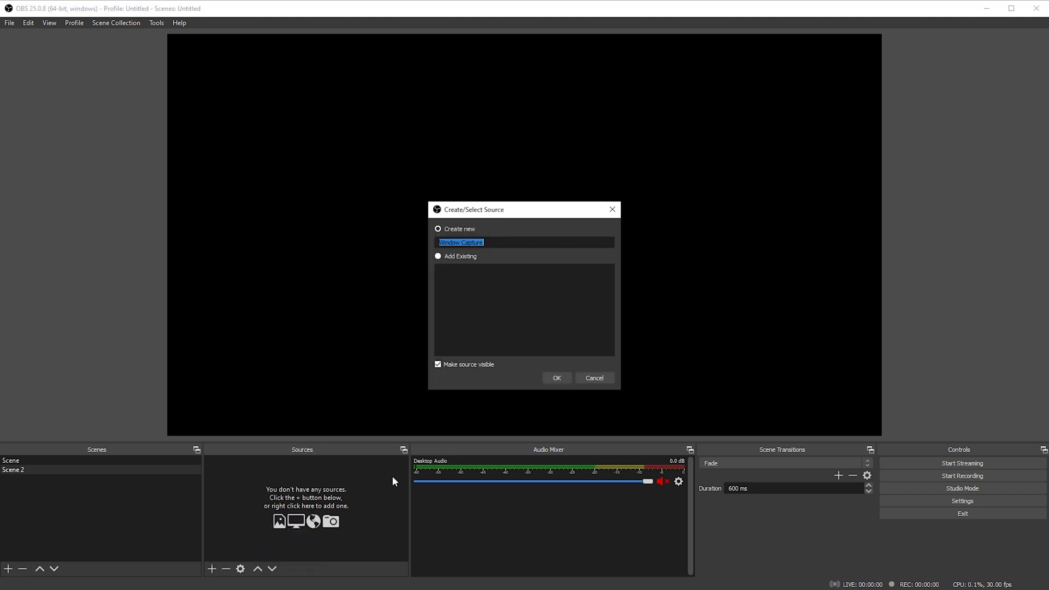
click(557, 377)
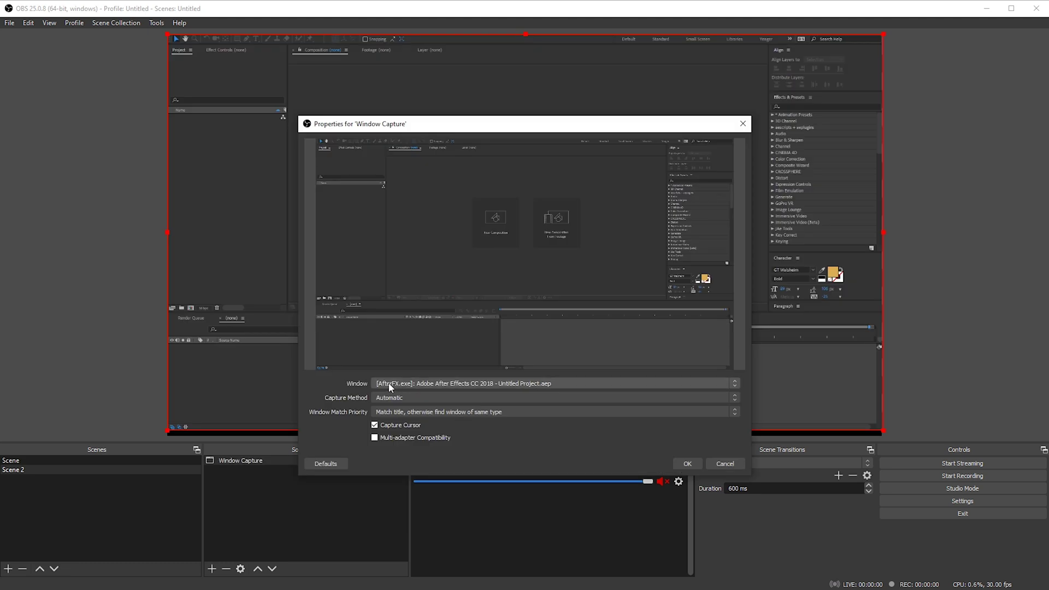
click(415, 383)
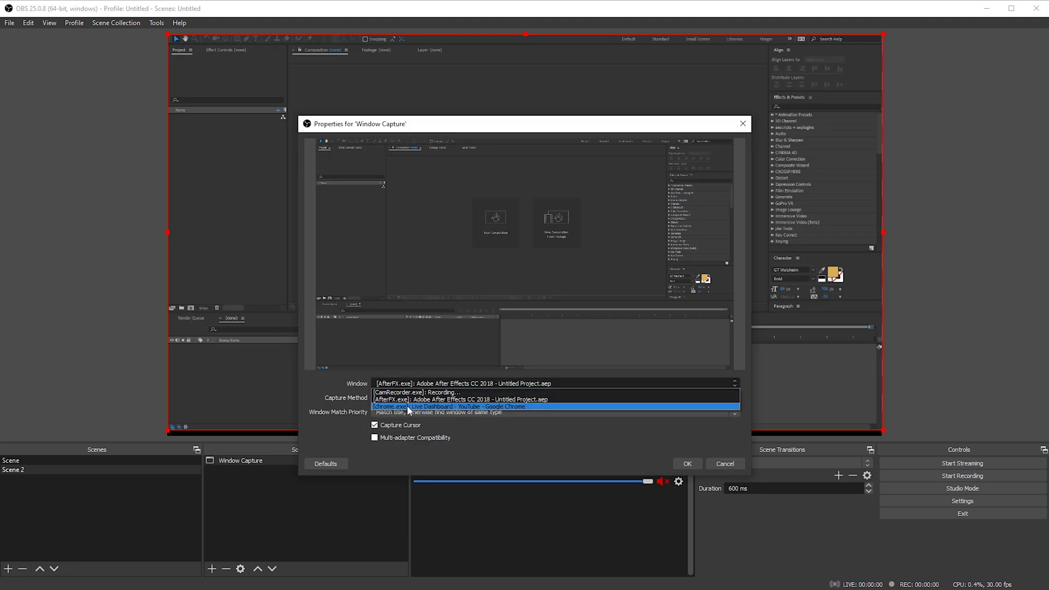
click(410, 399)
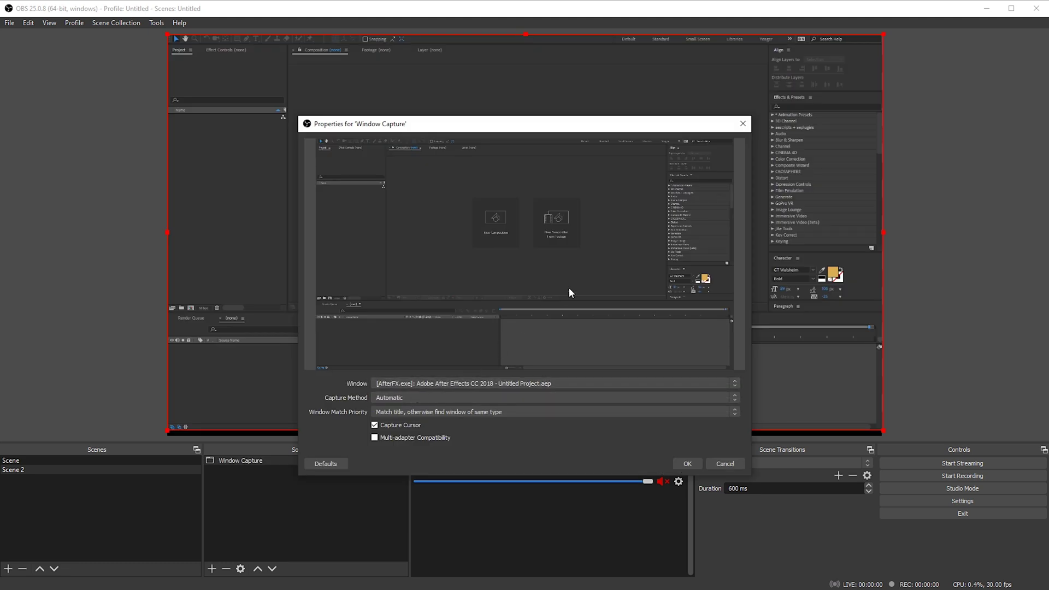
click(687, 463)
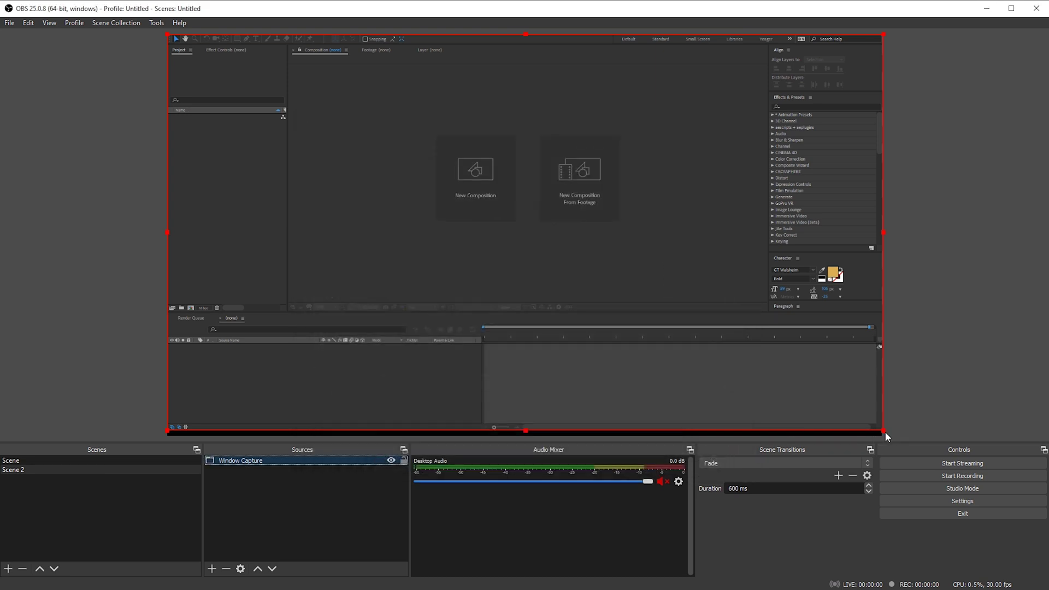
drag(883, 430, 859, 434)
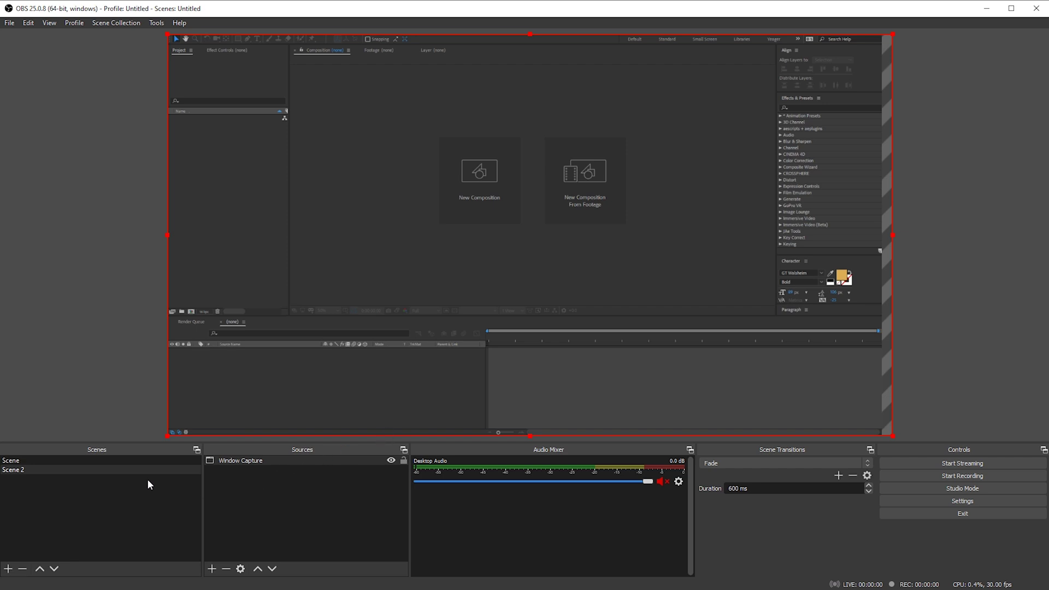
Step: Alternate between Scene and Scene 2 twice, finishing on Scene 2
click(27, 460)
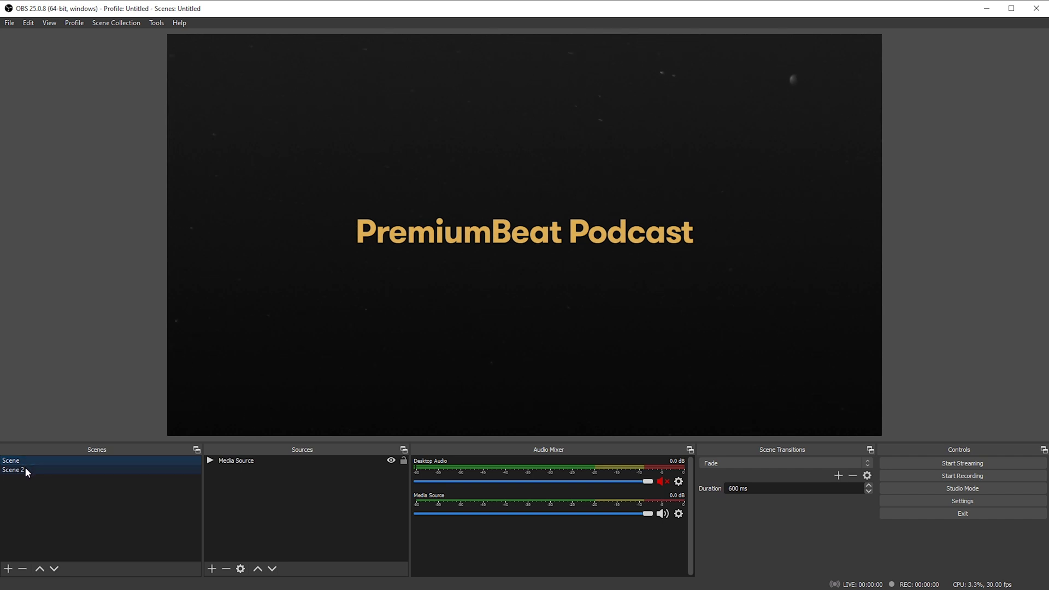
click(25, 470)
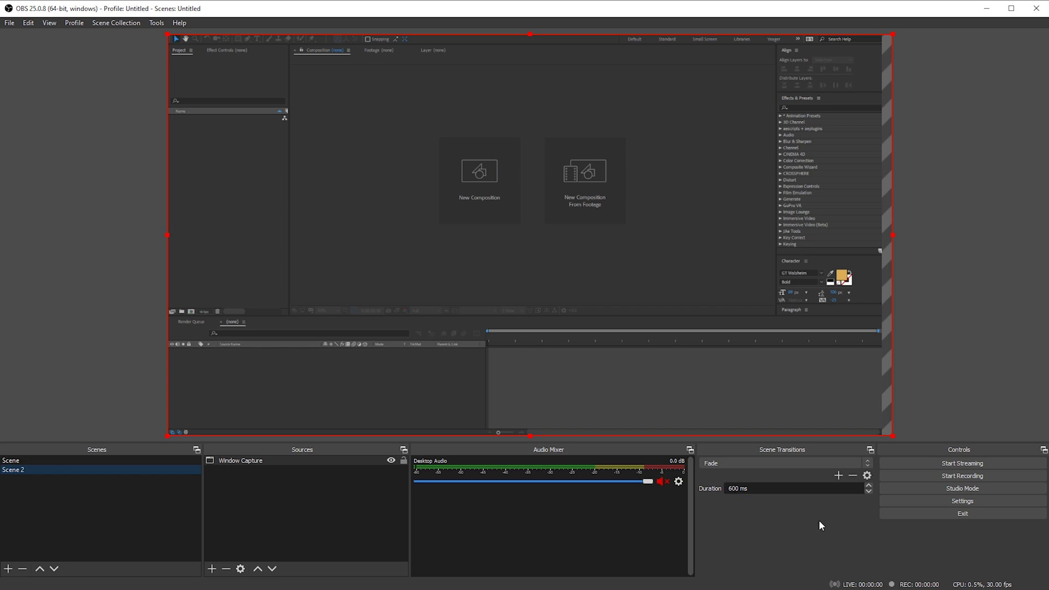
click(22, 461)
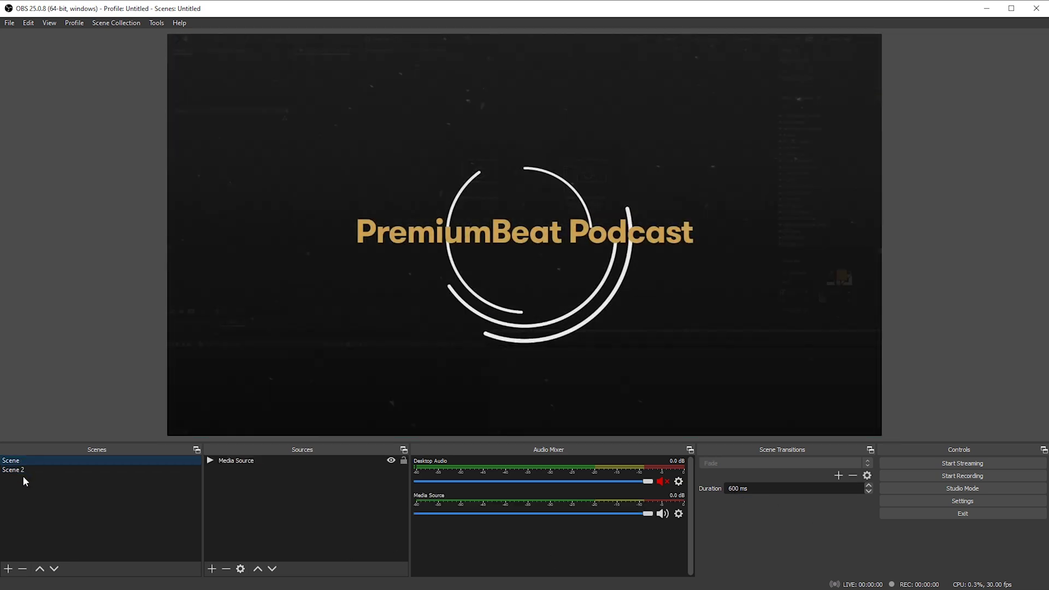
click(19, 471)
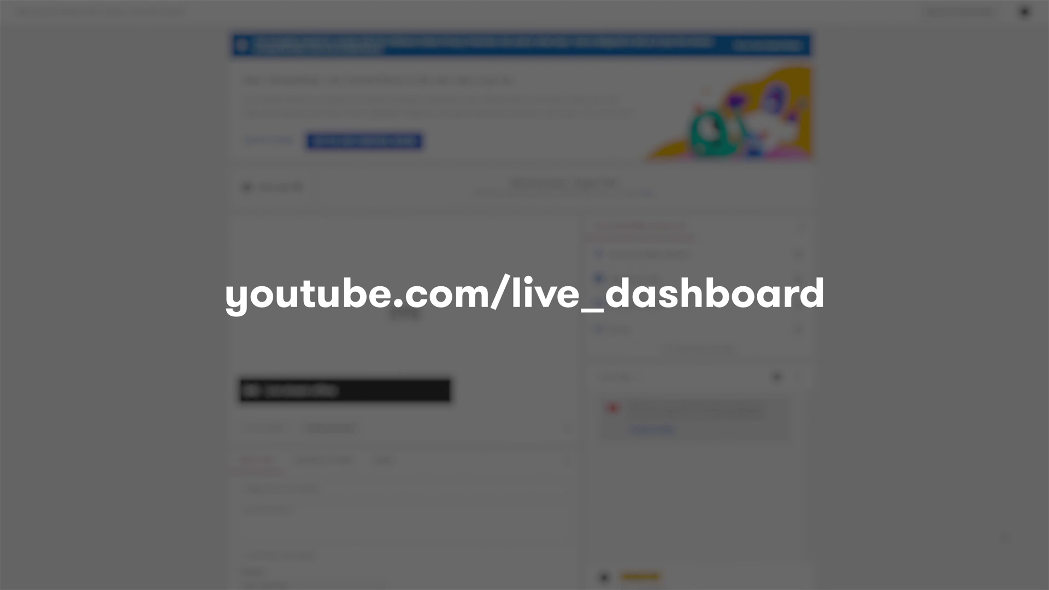
Step: Scroll to Encoder Setup on the YouTube Live Dashboard and select the stream key
scroll(522, 306, down, 3)
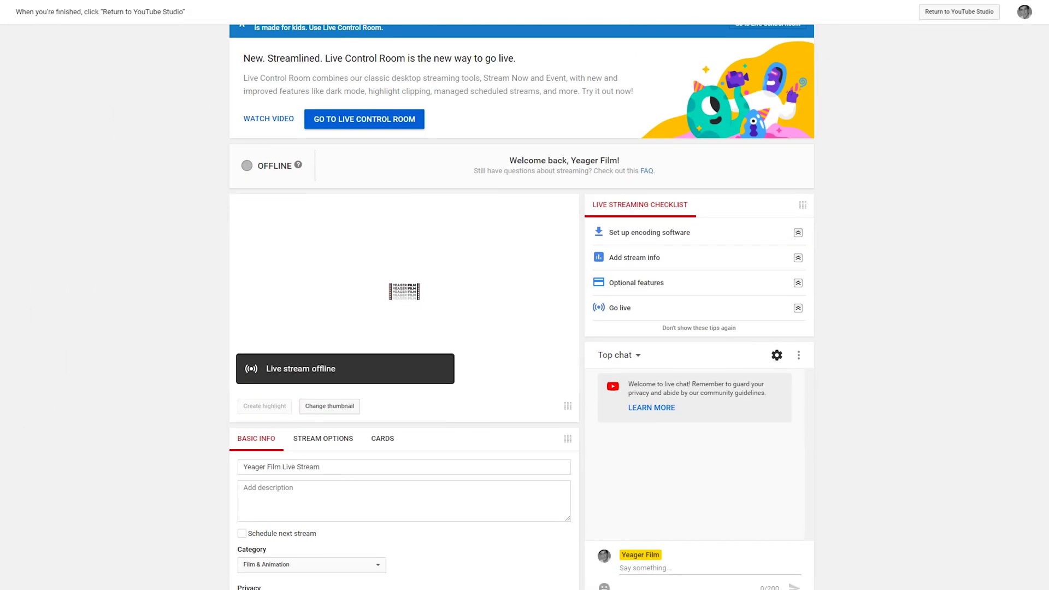
scroll(522, 306, down, 3)
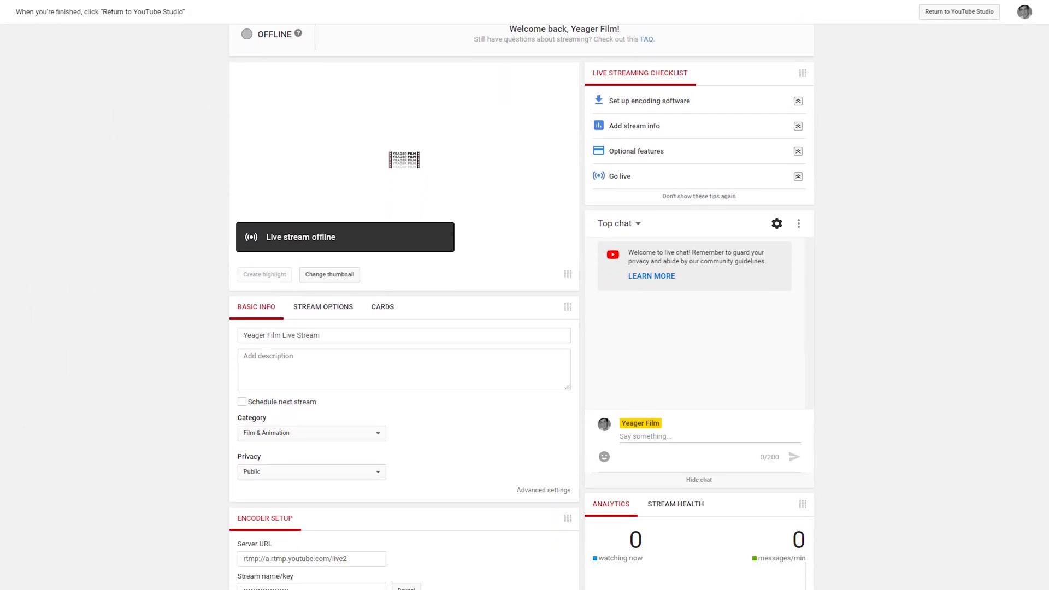
scroll(521, 306, down, 2)
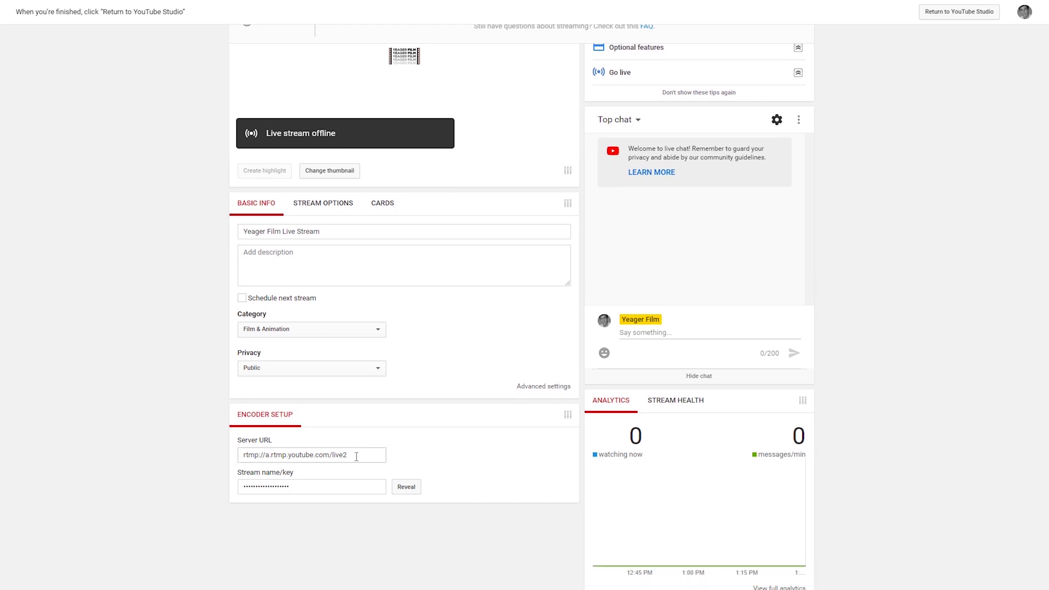
click(319, 489)
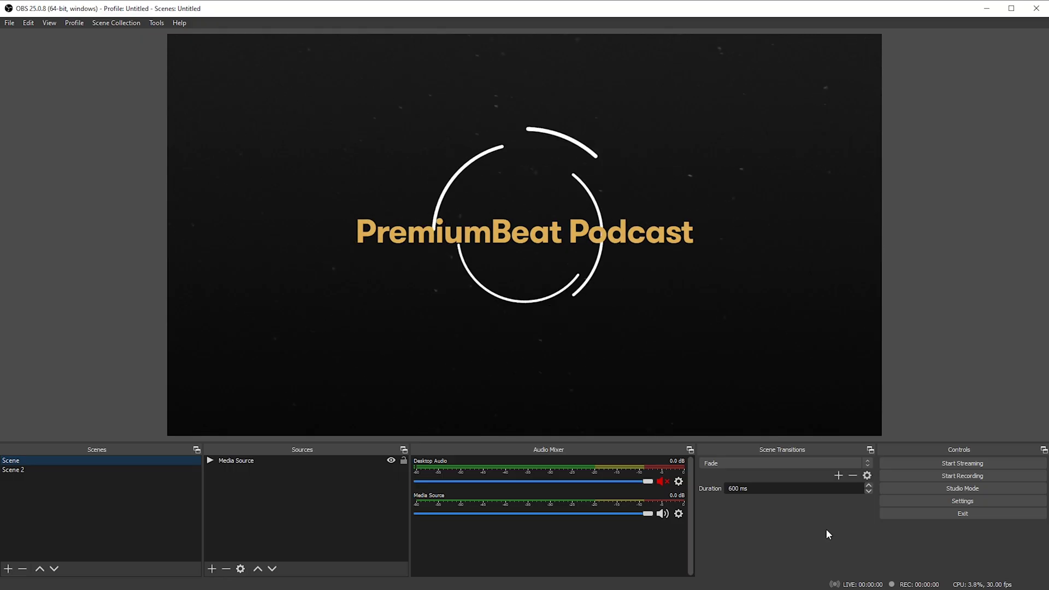
Step: Set the stream service to YouTube / YouTube Gaming, paste the stream key, and save
click(941, 501)
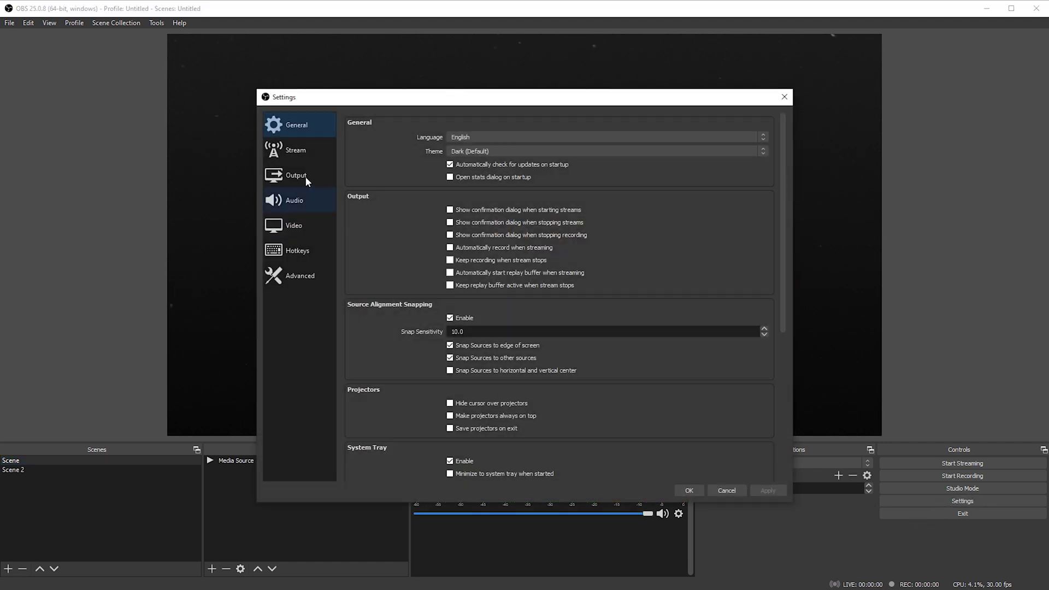
click(317, 157)
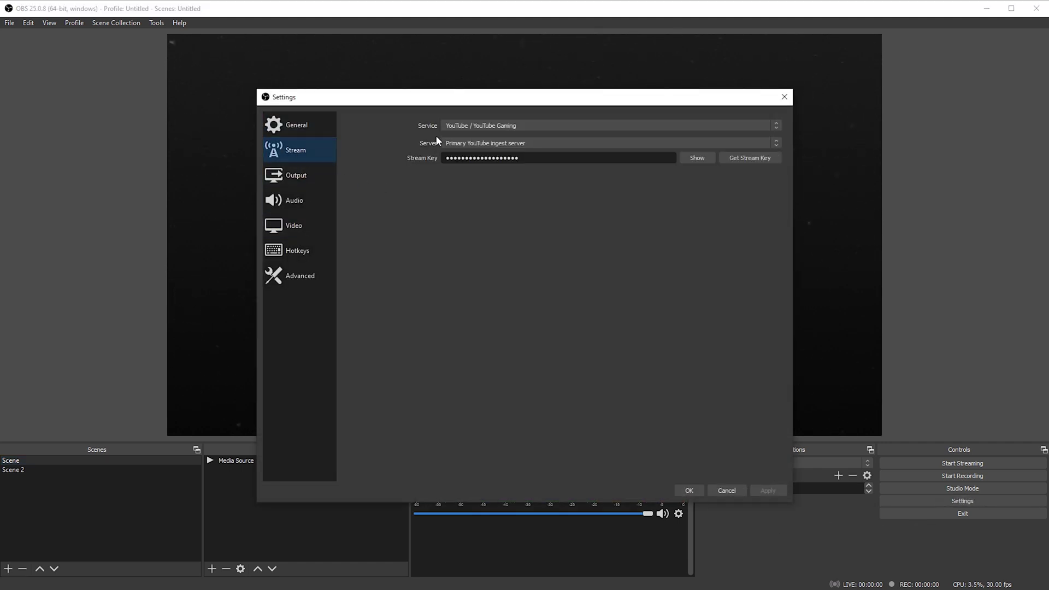
click(644, 125)
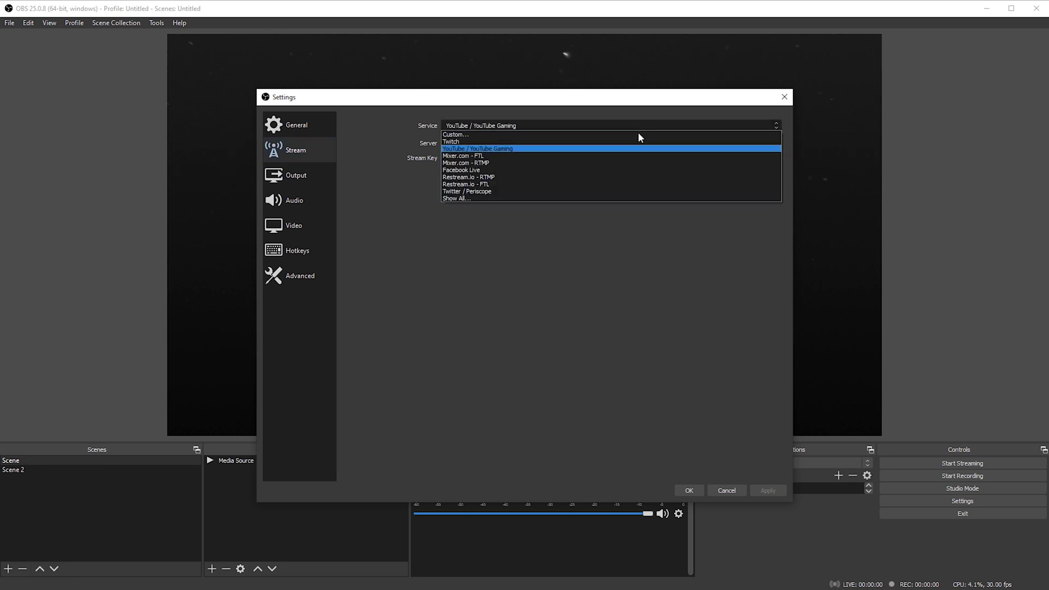
click(522, 148)
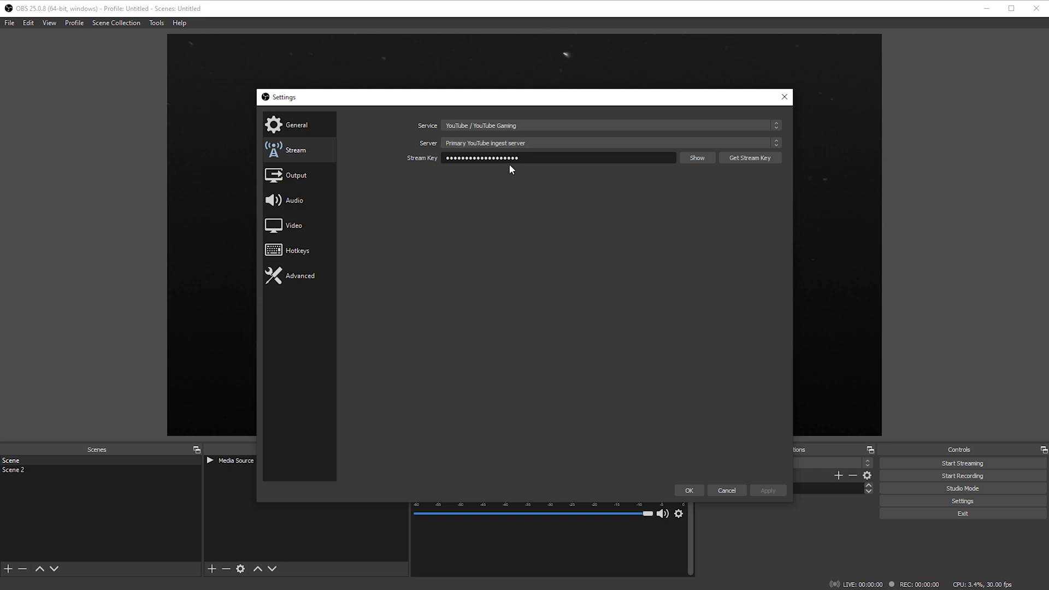
click(529, 161)
click(691, 490)
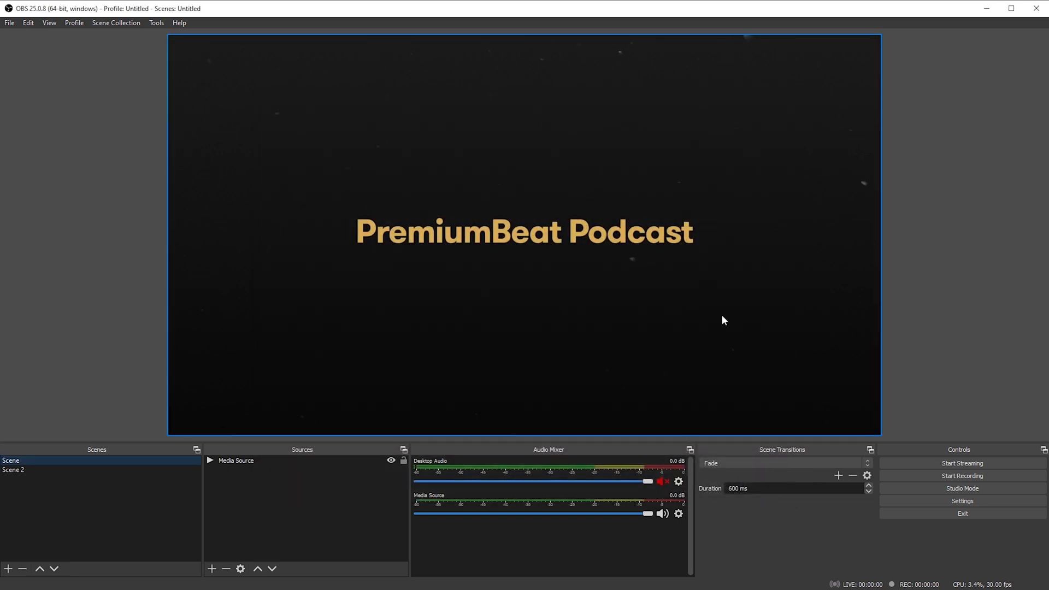
Step: Start streaming, then cut to Scene 2 and back to Scene while live
click(993, 466)
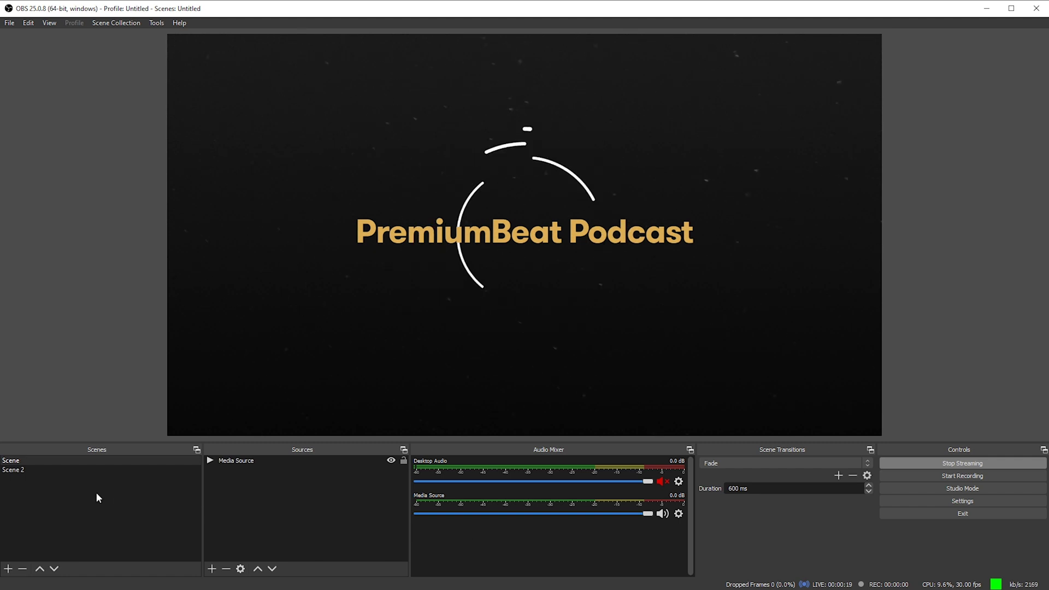
click(17, 472)
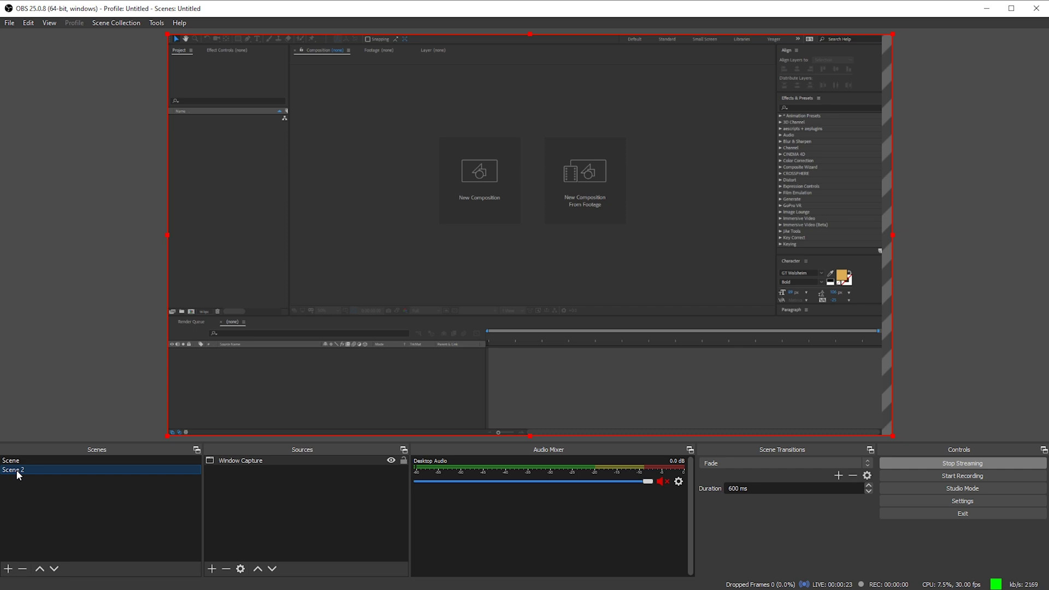
click(37, 462)
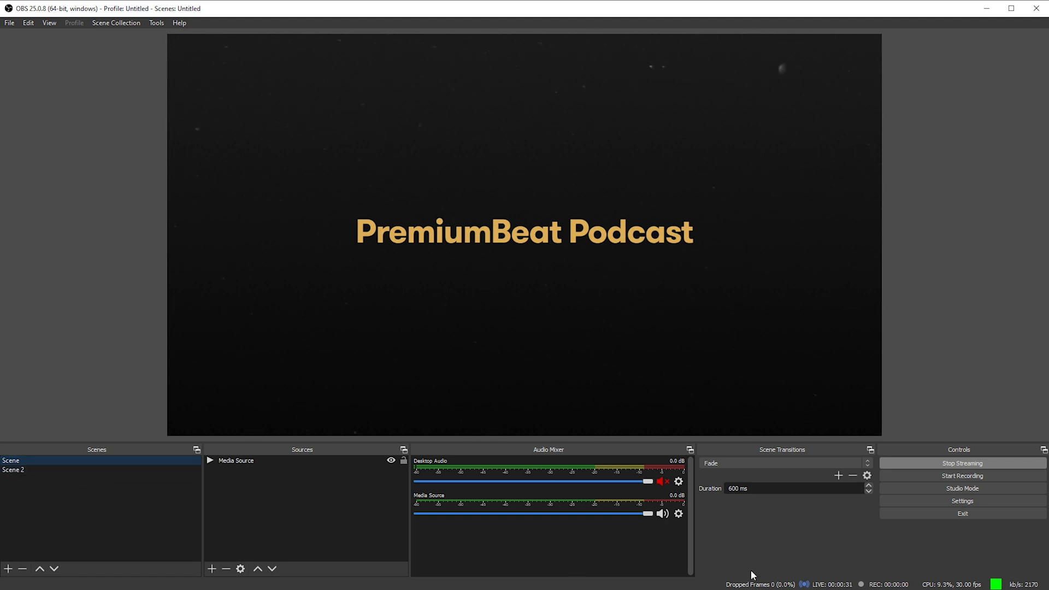
Step: Stop the live stream in OBS
click(944, 464)
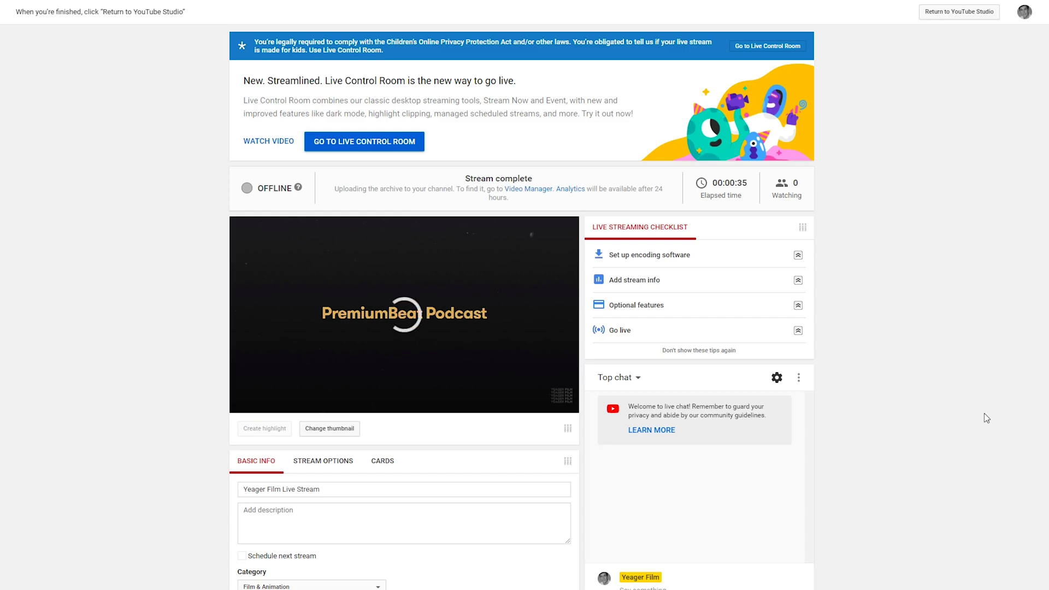